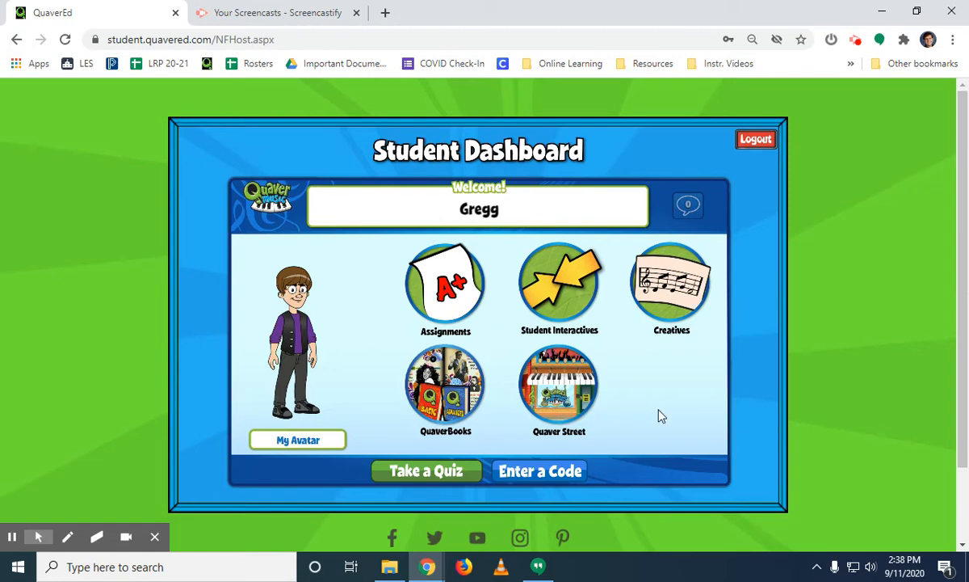
Open QGrooves Lite from the updated, mobile-friendly Creatives on the Student Dashboard
{"action": "left_click", "coordinate": [662, 301]}
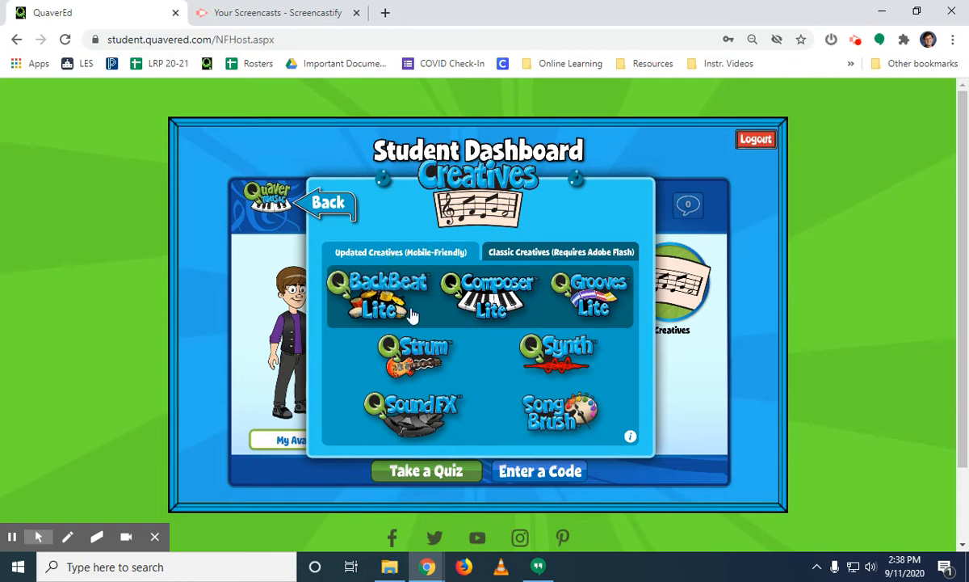
{"action": "left_click", "coordinate": [593, 306]}
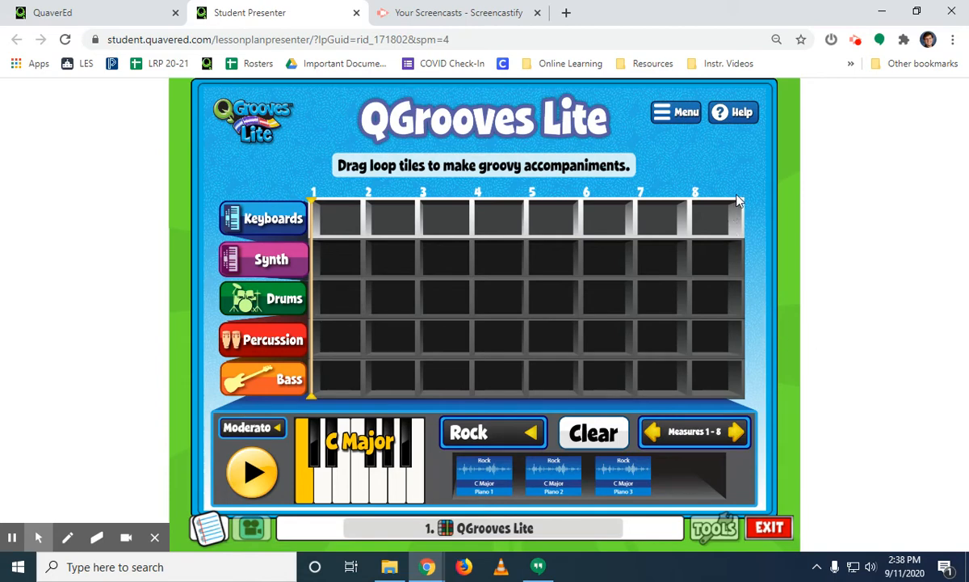
{"action": "left_click", "coordinate": [729, 117]}
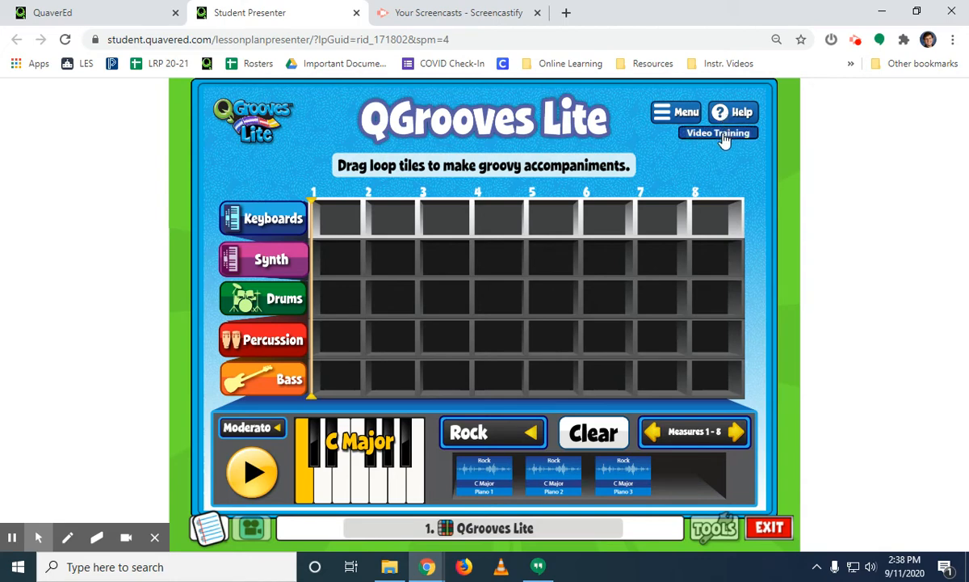
{"action": "left_click", "coordinate": [677, 113]}
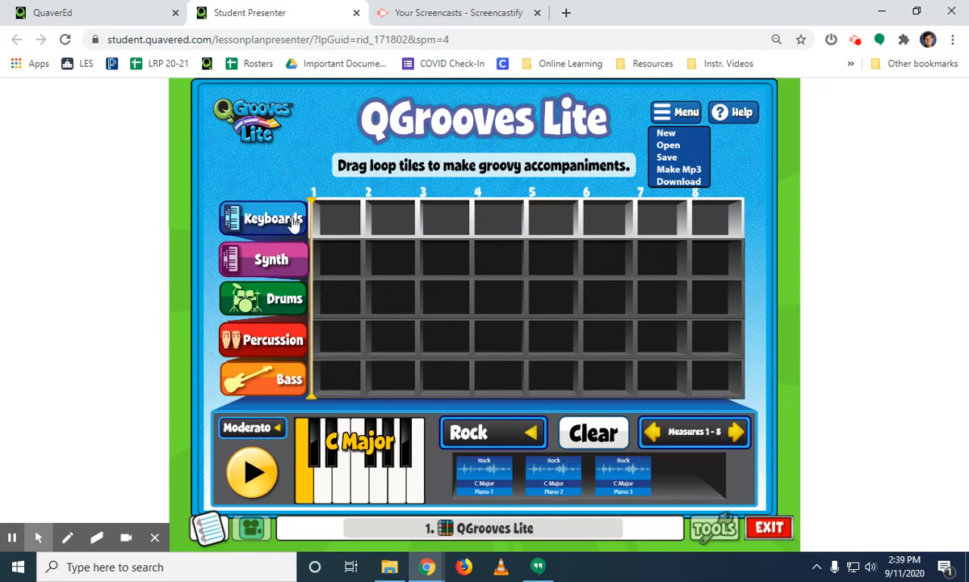
{"action": "left_click", "coordinate": [680, 116]}
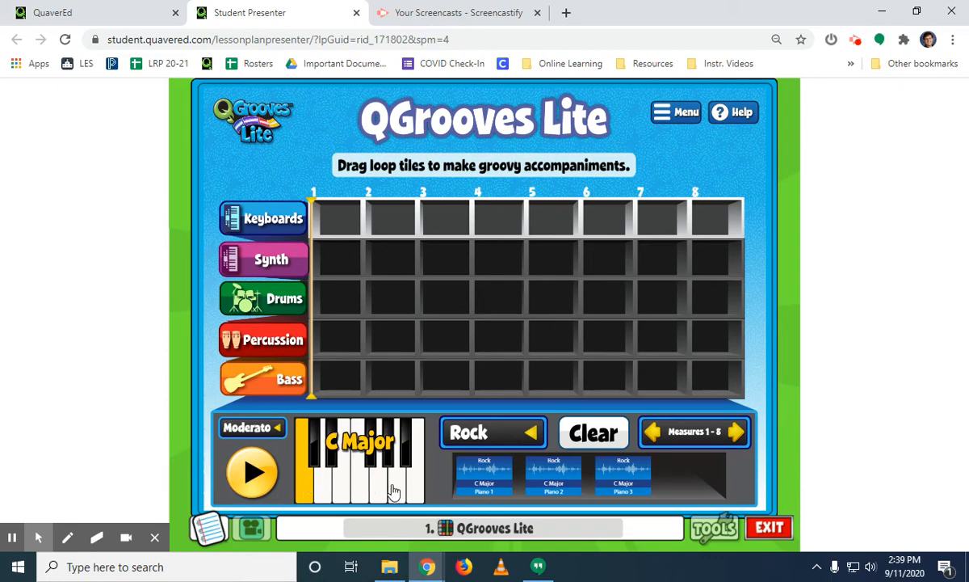
Compare the C Major, F Major and G Major chord choices for the Rock piano loops
{"action": "left_click", "coordinate": [303, 495]}
{"action": "left_click", "coordinate": [303, 494]}
{"action": "left_click", "coordinate": [364, 495]}
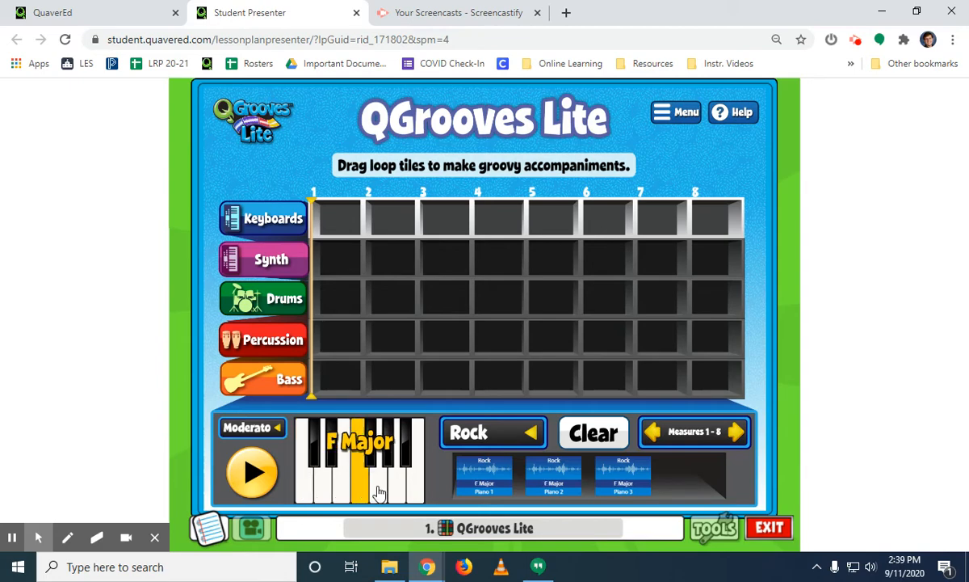
{"action": "left_click", "coordinate": [378, 492]}
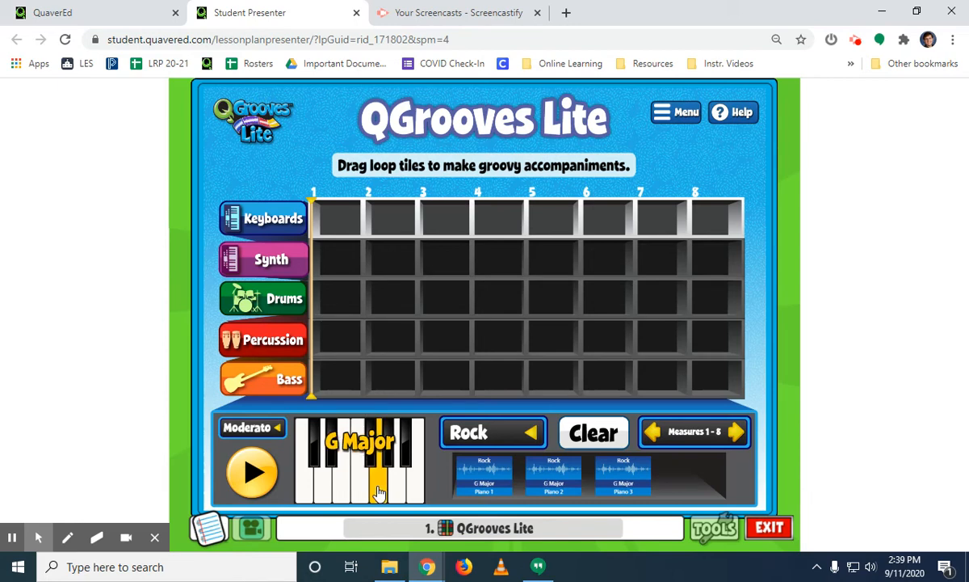
{"action": "left_click", "coordinate": [304, 490]}
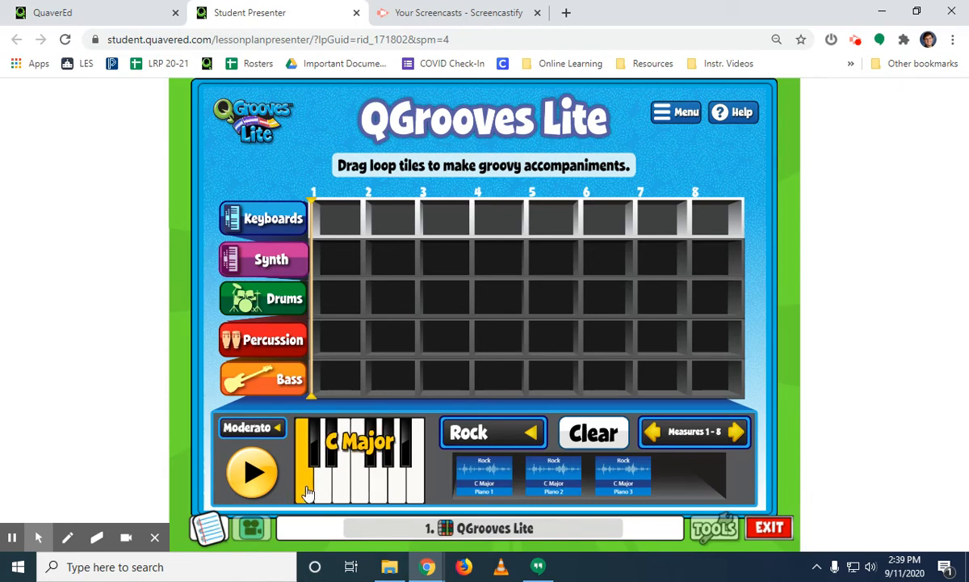
{"action": "left_click", "coordinate": [360, 495]}
{"action": "left_click", "coordinate": [378, 489]}
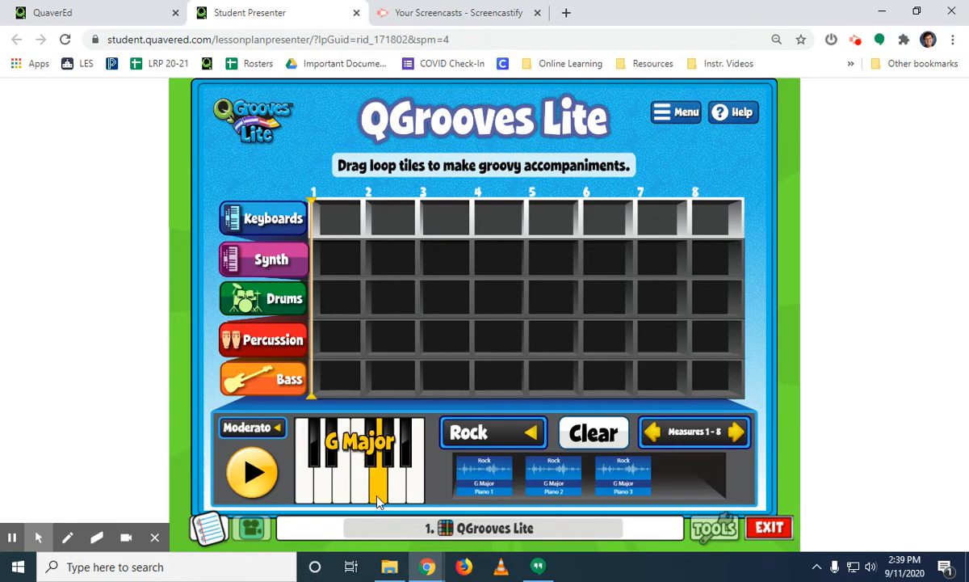
{"action": "left_click", "coordinate": [302, 497]}
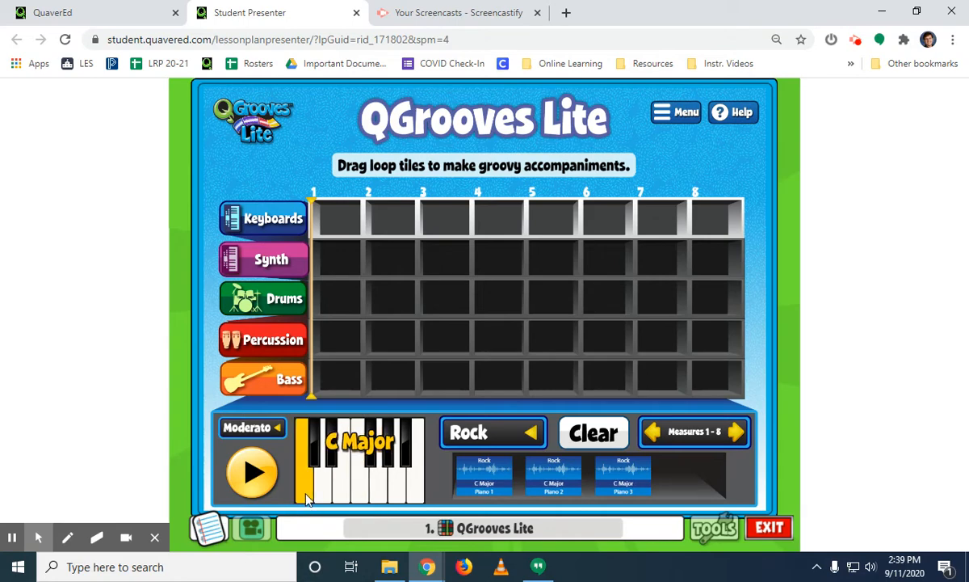
{"action": "left_click", "coordinate": [356, 498]}
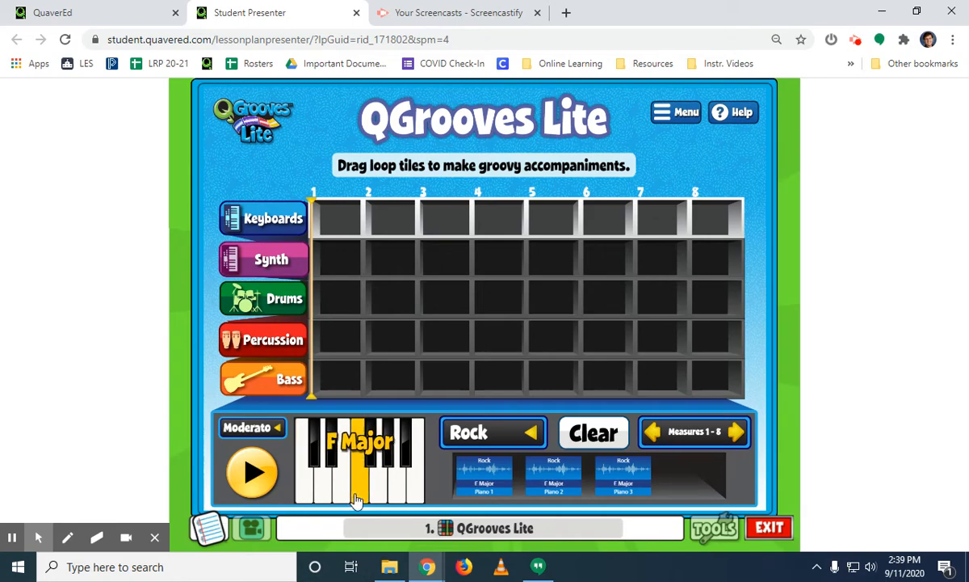
{"action": "left_click", "coordinate": [304, 494]}
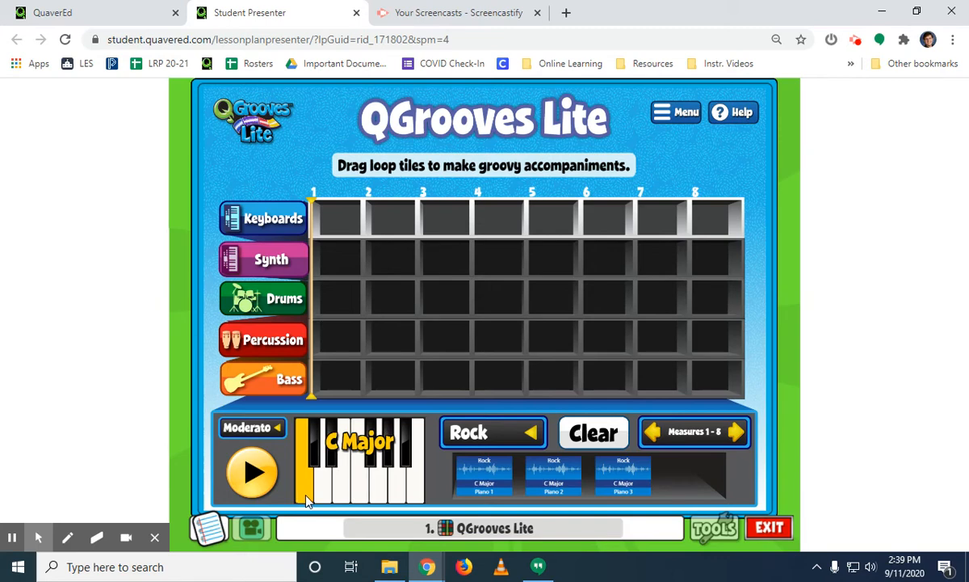
{"action": "left_click", "coordinate": [377, 493]}
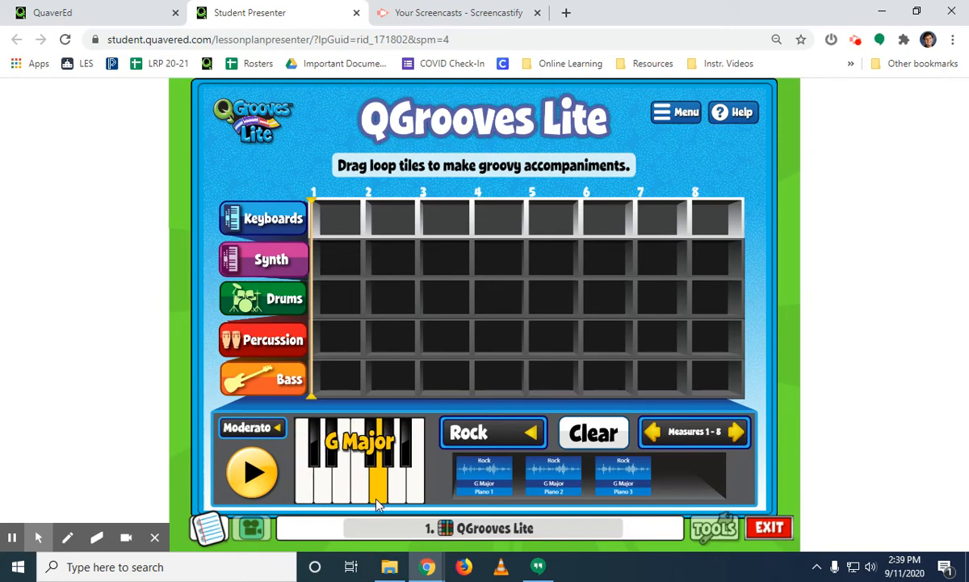
Fill Keyboards measures 1–4 with Rock loops: C Major Piano 1 and Piano 2, followed by F Major Piano 1 and Piano 2
{"action": "left_click", "coordinate": [303, 491]}
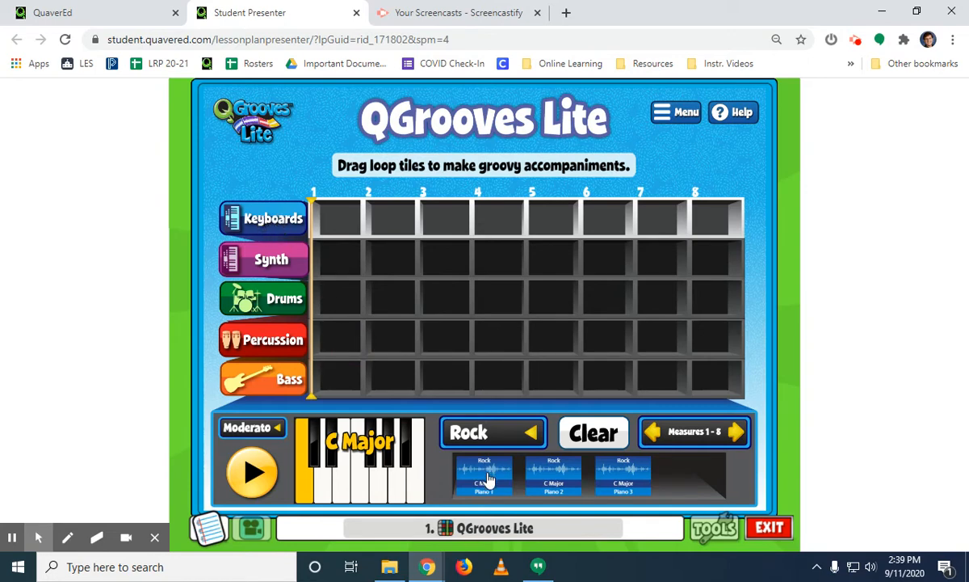
{"action": "left_click_drag", "start_coordinate": [488, 478], "coordinate": [342, 225]}
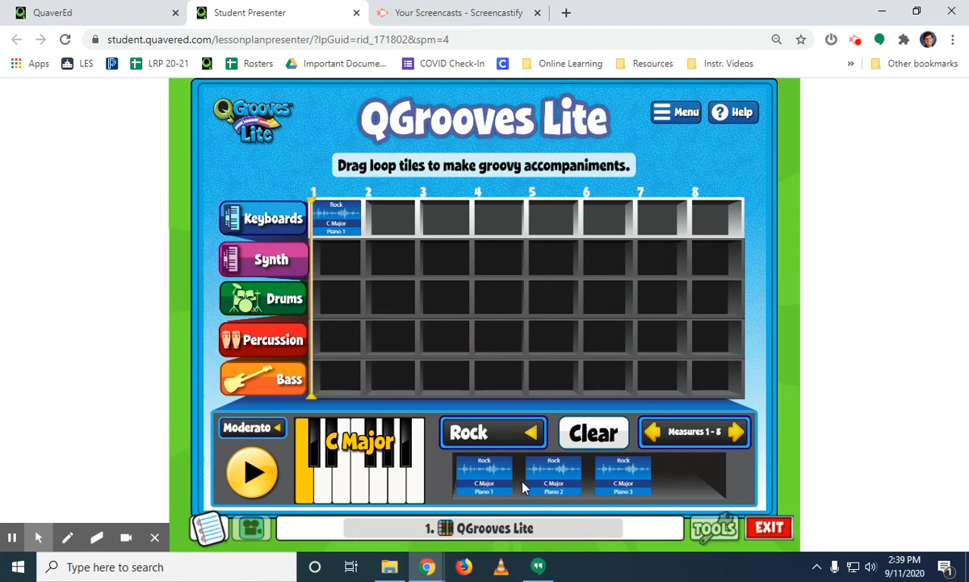
{"action": "left_click_drag", "start_coordinate": [523, 485], "coordinate": [392, 222]}
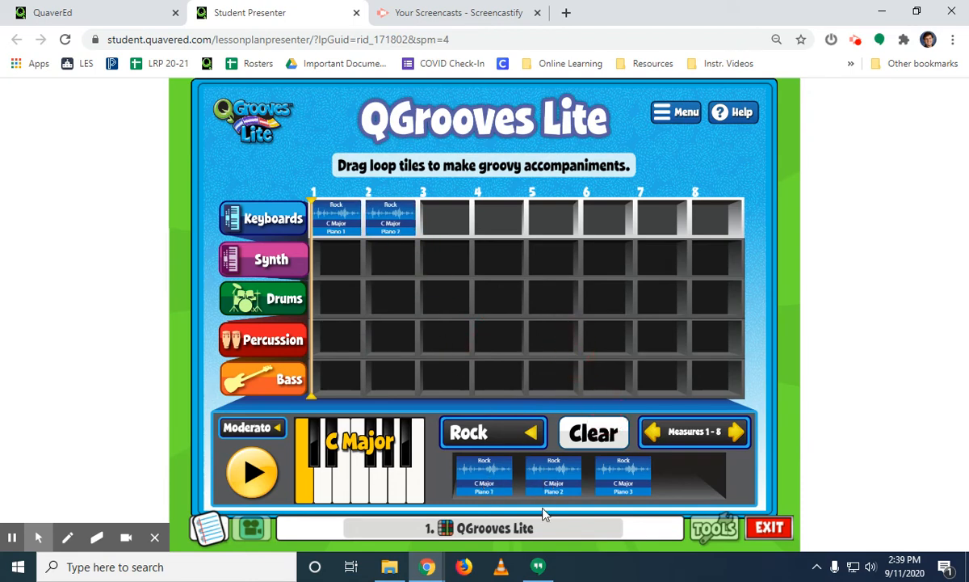
{"action": "left_click", "coordinate": [322, 477]}
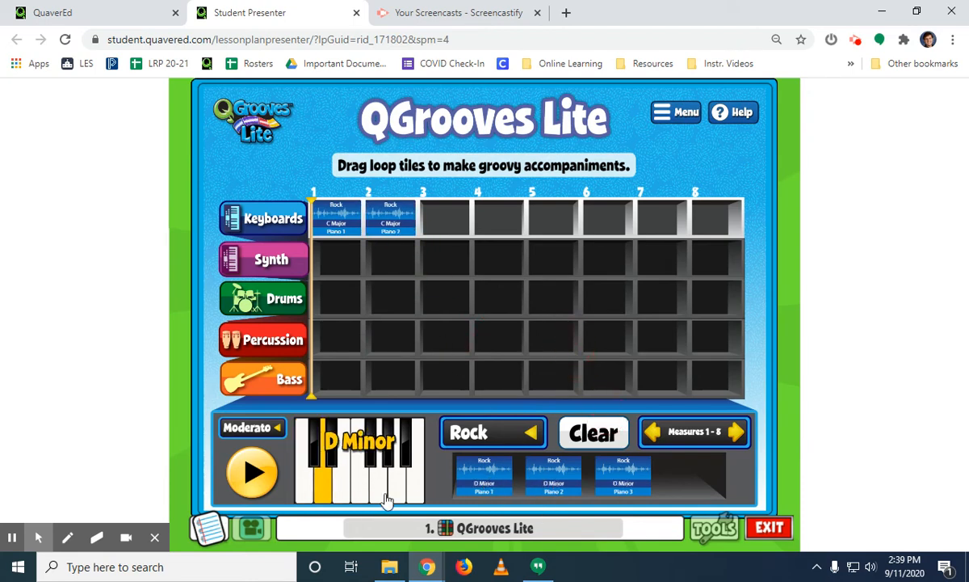
{"action": "left_click", "coordinate": [363, 472]}
{"action": "left_click_drag", "start_coordinate": [462, 465], "coordinate": [444, 224]}
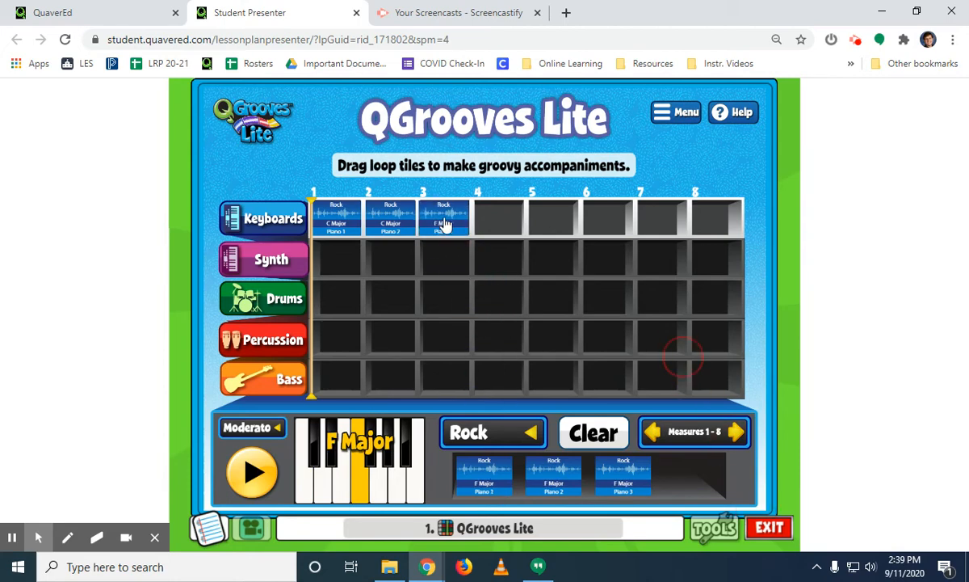
{"action": "left_click_drag", "start_coordinate": [553, 475], "coordinate": [498, 220]}
Fill Keyboards measures 5–6 with C Major Piano 1 and Piano 2, and measures 7–8 with G Major Piano 3
{"action": "left_click", "coordinate": [307, 495]}
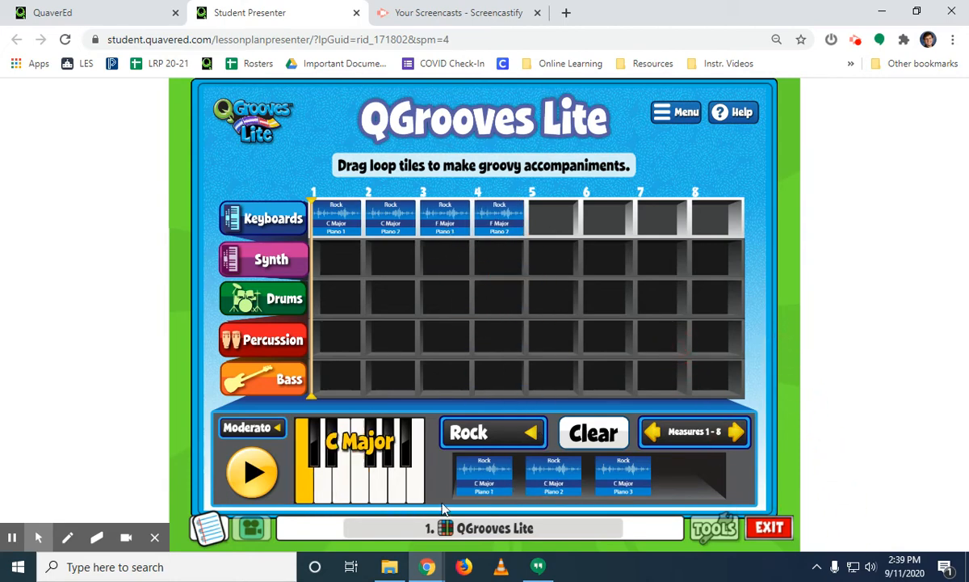
{"action": "left_click_drag", "start_coordinate": [485, 485], "coordinate": [553, 220]}
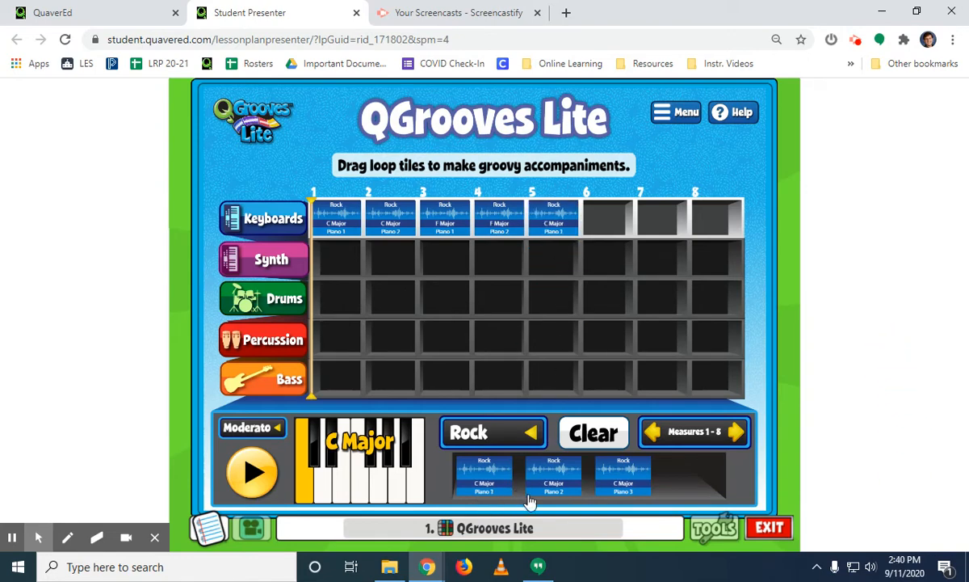
{"action": "left_click_drag", "start_coordinate": [505, 462], "coordinate": [605, 216]}
{"action": "left_click", "coordinate": [376, 495]}
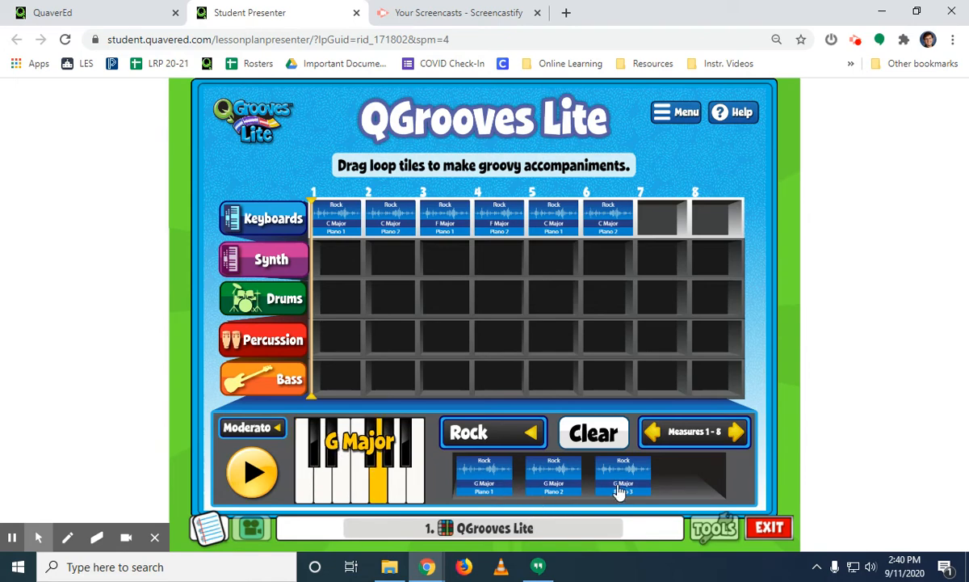
{"action": "left_click_drag", "start_coordinate": [618, 491], "coordinate": [662, 217]}
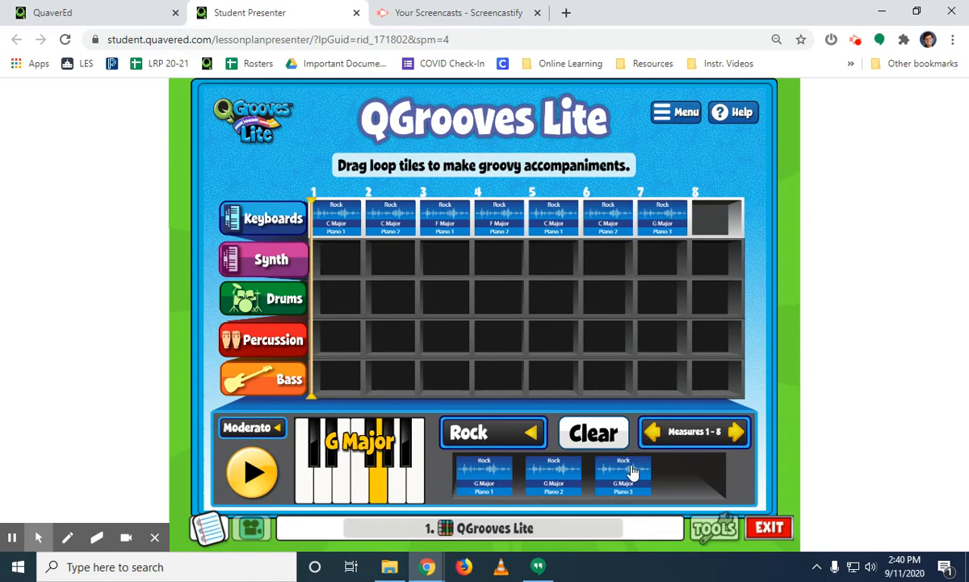
{"action": "left_click_drag", "start_coordinate": [596, 459], "coordinate": [715, 209]}
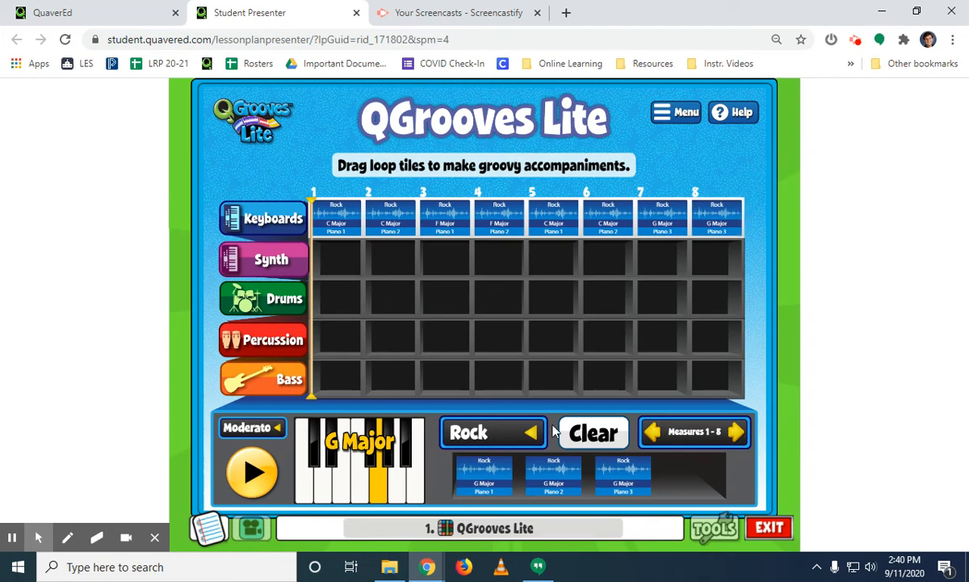
Fill the Synth track with C Major Synth 1 in measures 1–2 and F Major Synth 1 in measures 3–4
{"action": "left_click", "coordinate": [274, 265]}
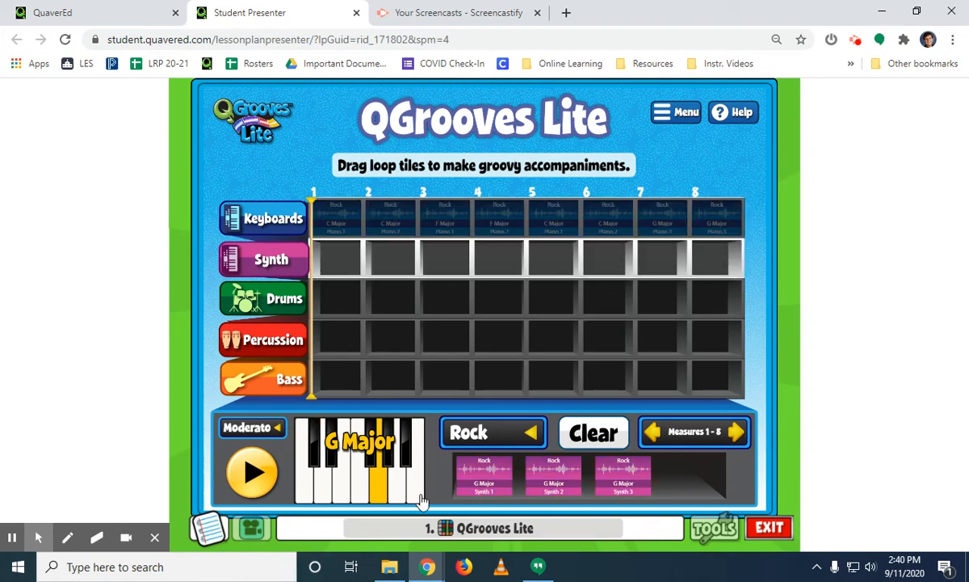
{"action": "left_click", "coordinate": [306, 497]}
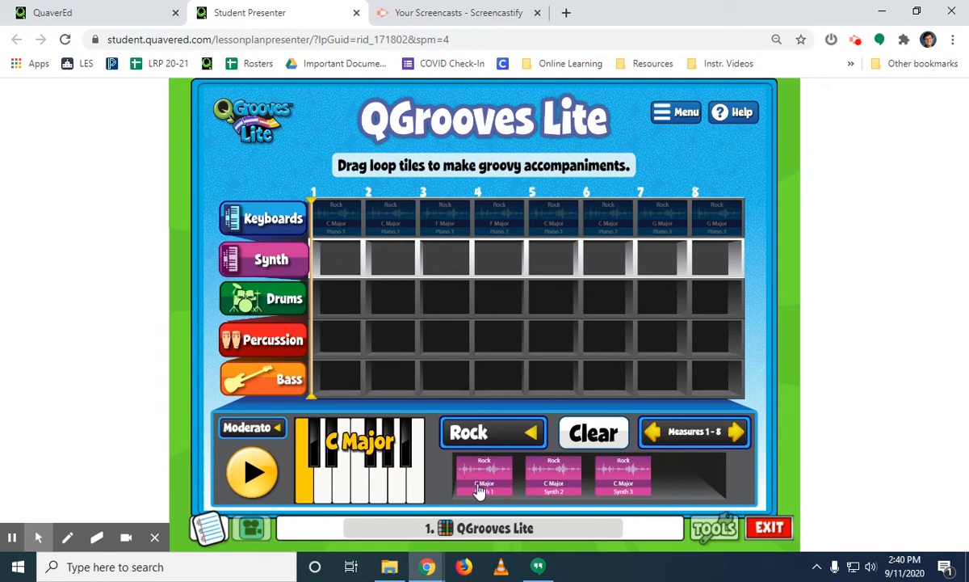
{"action": "left_click_drag", "start_coordinate": [483, 495], "coordinate": [342, 268]}
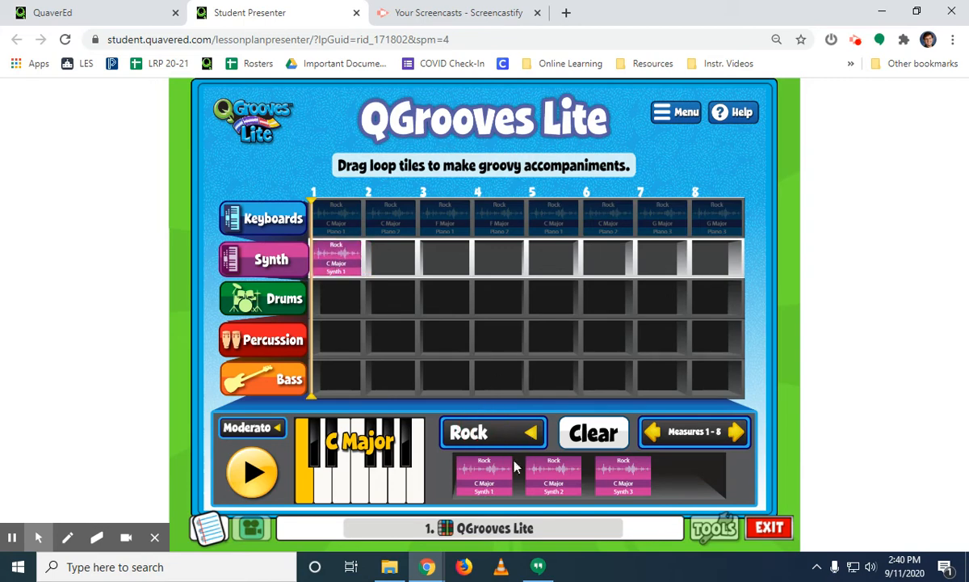
{"action": "left_click_drag", "start_coordinate": [468, 460], "coordinate": [389, 267]}
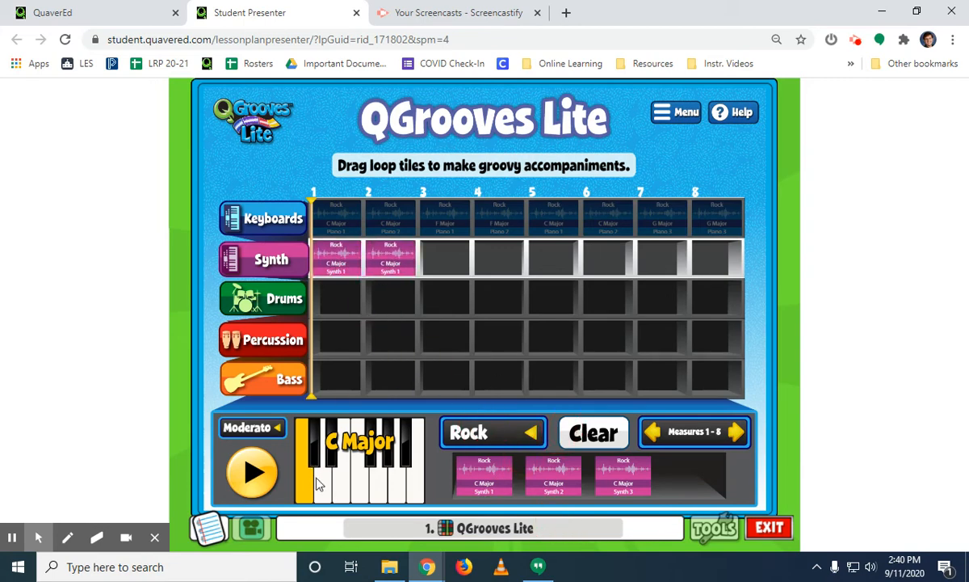
{"action": "left_click", "coordinate": [361, 484]}
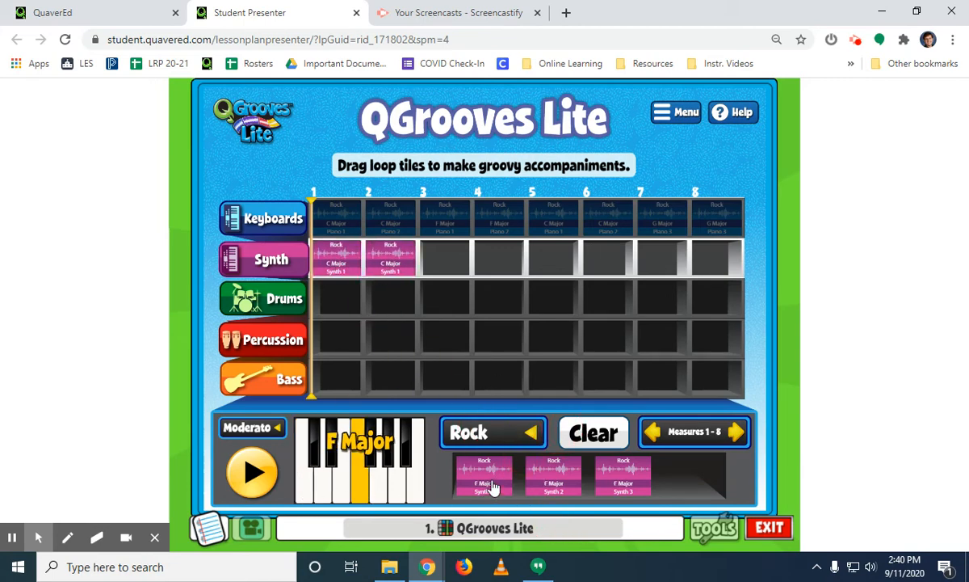
{"action": "left_click_drag", "start_coordinate": [493, 488], "coordinate": [446, 258]}
{"action": "left_click_drag", "start_coordinate": [457, 454], "coordinate": [500, 262]}
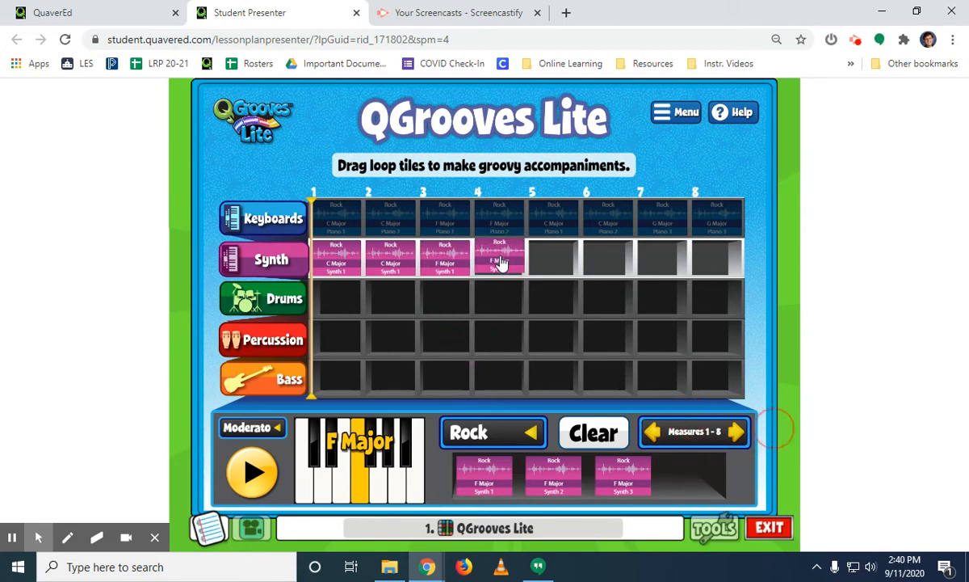
Fill the Synth track with C Major Synth 2 in measures 5–6 and G Major Synth 3 in measures 7–8
{"action": "left_click", "coordinate": [313, 497]}
{"action": "left_click_drag", "start_coordinate": [567, 488], "coordinate": [543, 261]}
{"action": "left_click_drag", "start_coordinate": [575, 458], "coordinate": [602, 261]}
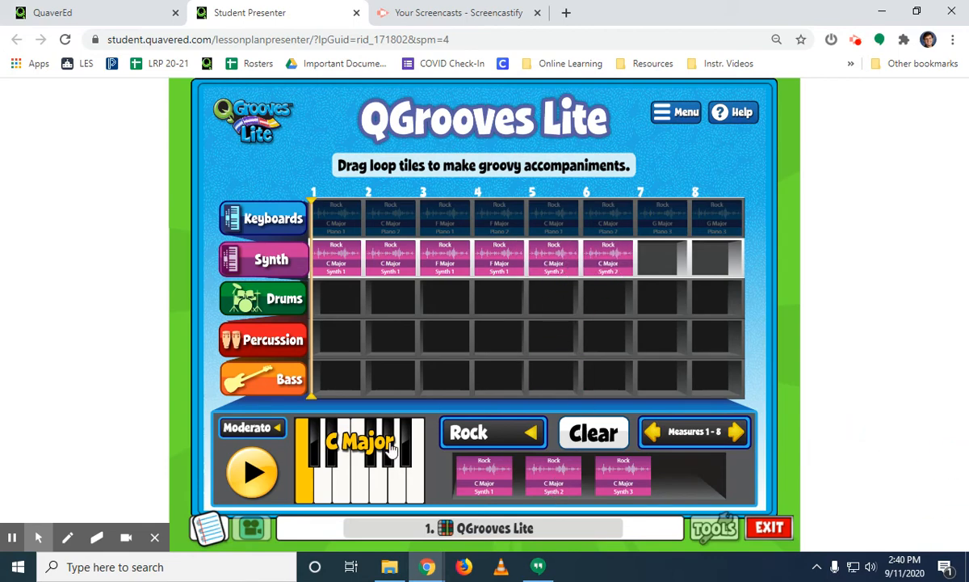
{"action": "left_click", "coordinate": [374, 491]}
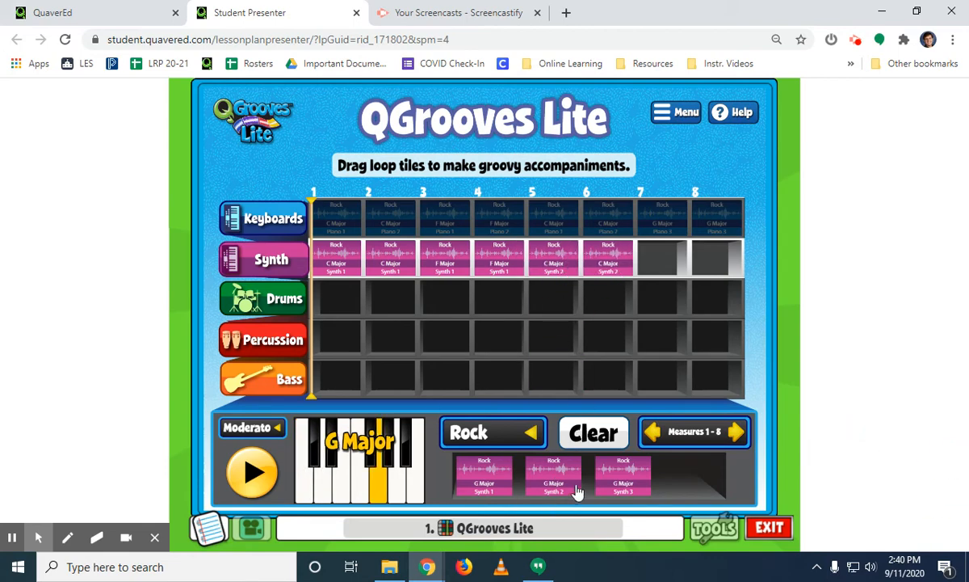
{"action": "left_click_drag", "start_coordinate": [618, 481], "coordinate": [658, 258]}
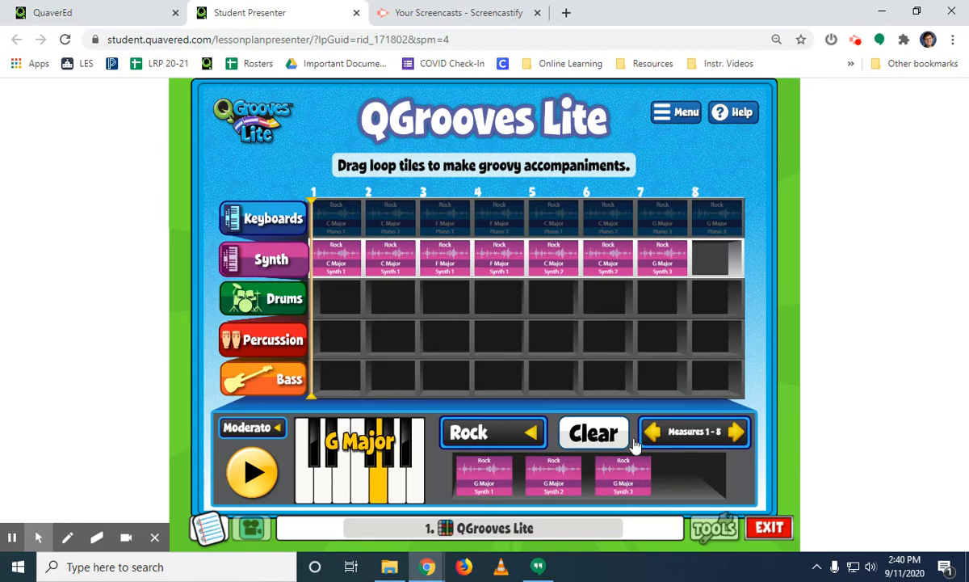
{"action": "left_click_drag", "start_coordinate": [622, 477], "coordinate": [709, 260]}
Place the Rock Drums 1 loop in Drums measures 1–3 and Drums 2 in measure 4
{"action": "left_click", "coordinate": [270, 311]}
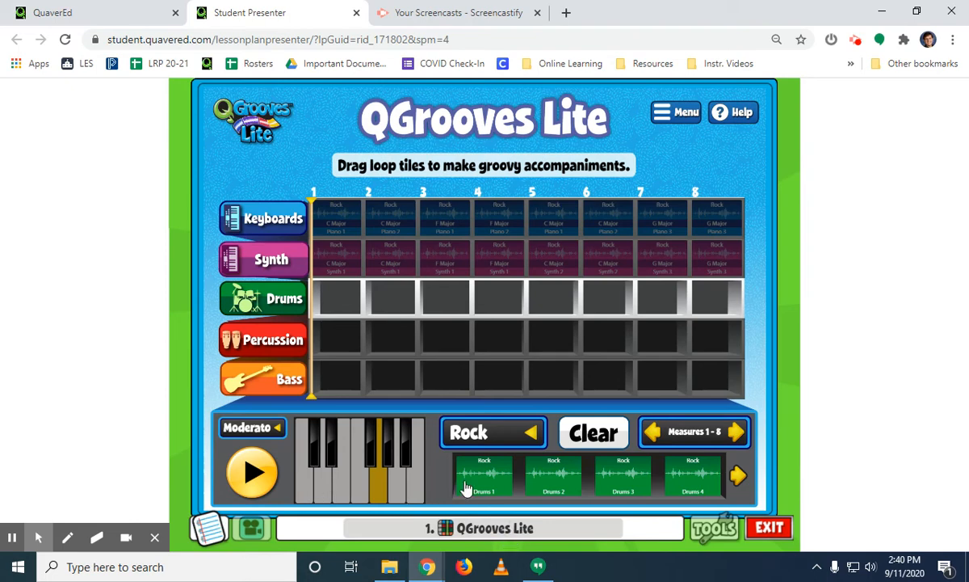
{"action": "left_click_drag", "start_coordinate": [467, 489], "coordinate": [337, 299]}
{"action": "left_click_drag", "start_coordinate": [487, 468], "coordinate": [390, 297]}
{"action": "left_click_drag", "start_coordinate": [485, 469], "coordinate": [445, 300]}
{"action": "left_click_drag", "start_coordinate": [553, 472], "coordinate": [499, 299]}
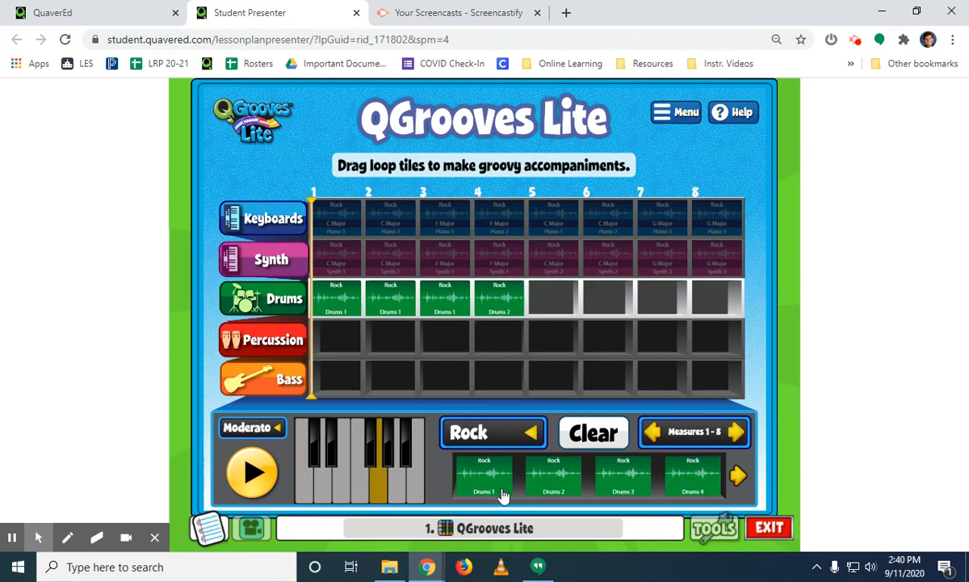
Place Drums 1 in Drums measures 5–6, Drums 2 in measure 7 and Drums 3 in measure 8
{"action": "left_click_drag", "start_coordinate": [502, 495], "coordinate": [553, 299]}
{"action": "left_click_drag", "start_coordinate": [493, 488], "coordinate": [605, 301]}
{"action": "left_click_drag", "start_coordinate": [533, 465], "coordinate": [663, 301]}
{"action": "left_click_drag", "start_coordinate": [622, 472], "coordinate": [715, 301]}
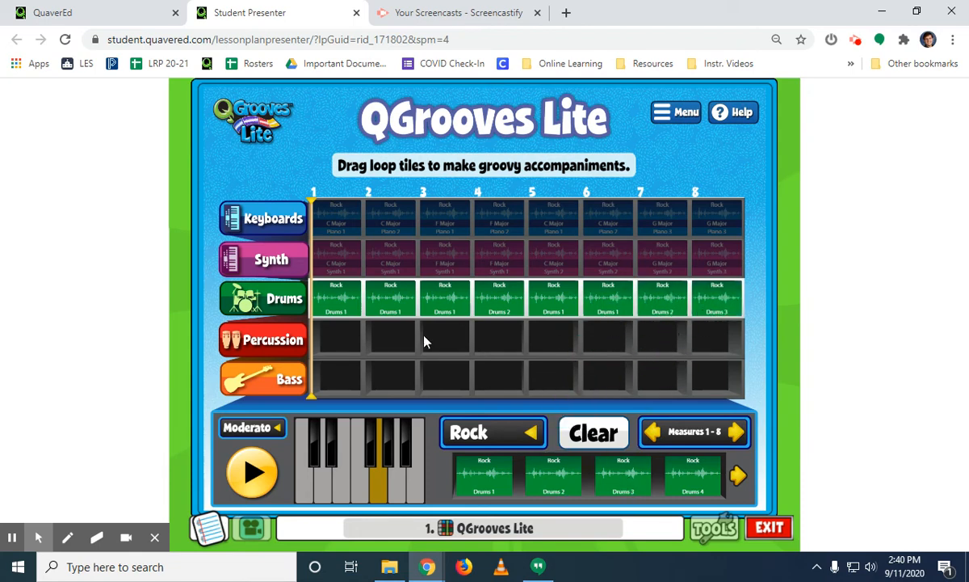
Fill the Bass track with C Major Bass 1 in measures 1–2 and F Major Bass 2 in measures 3–4
{"action": "left_click", "coordinate": [251, 381]}
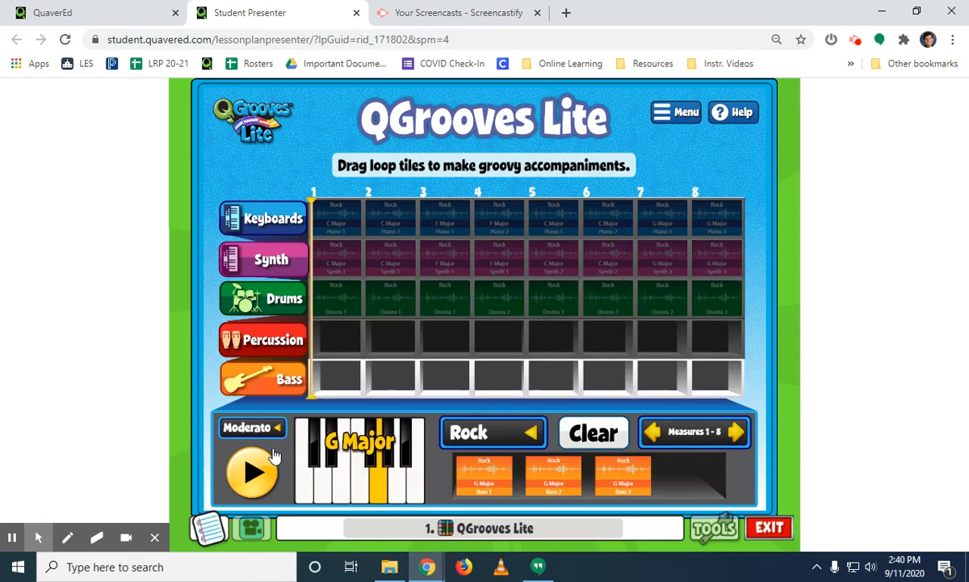
{"action": "left_click", "coordinate": [305, 492]}
{"action": "left_click_drag", "start_coordinate": [462, 472], "coordinate": [327, 379]}
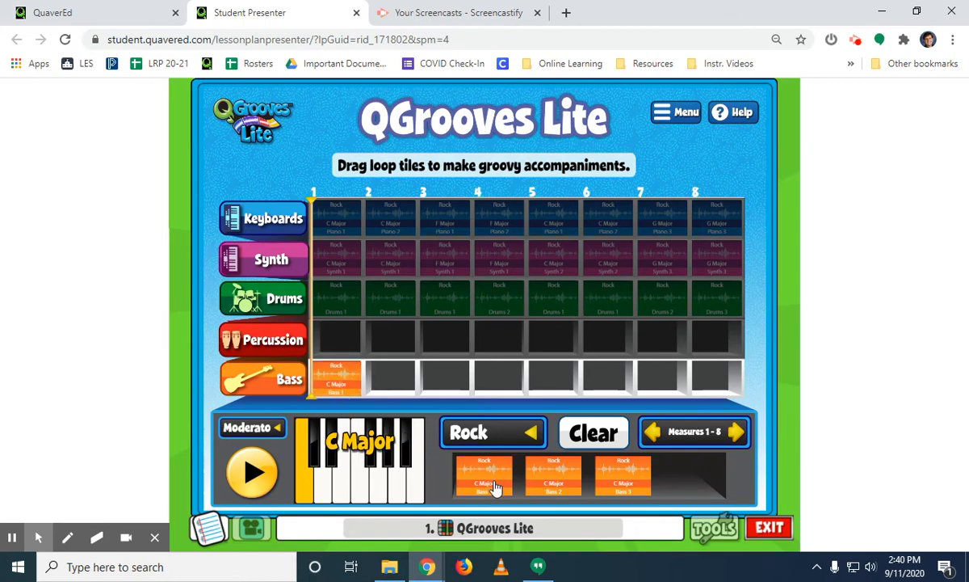
{"action": "left_click_drag", "start_coordinate": [495, 487], "coordinate": [388, 375]}
{"action": "left_click", "coordinate": [360, 479]}
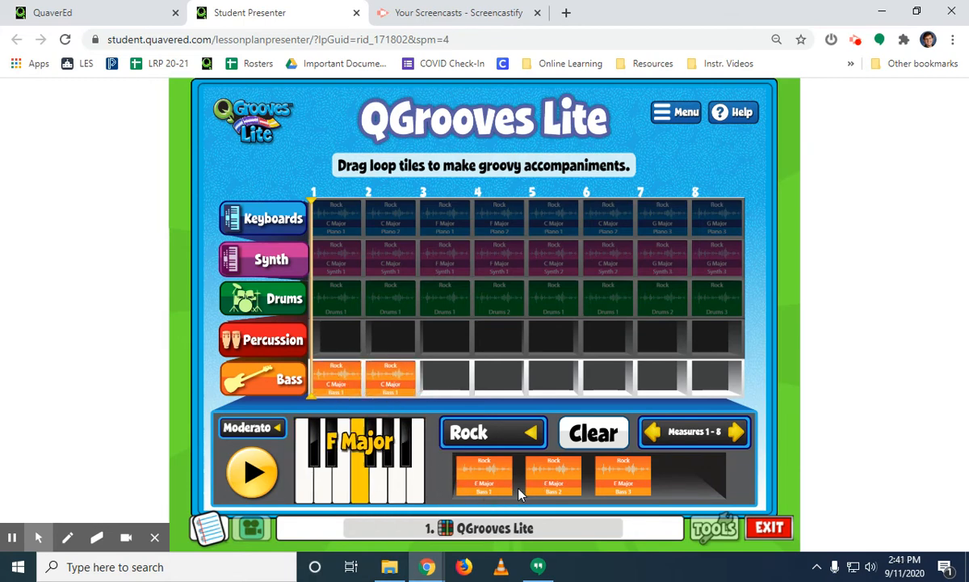
{"action": "left_click_drag", "start_coordinate": [509, 472], "coordinate": [444, 378]}
{"action": "left_click_drag", "start_coordinate": [539, 467], "coordinate": [499, 378]}
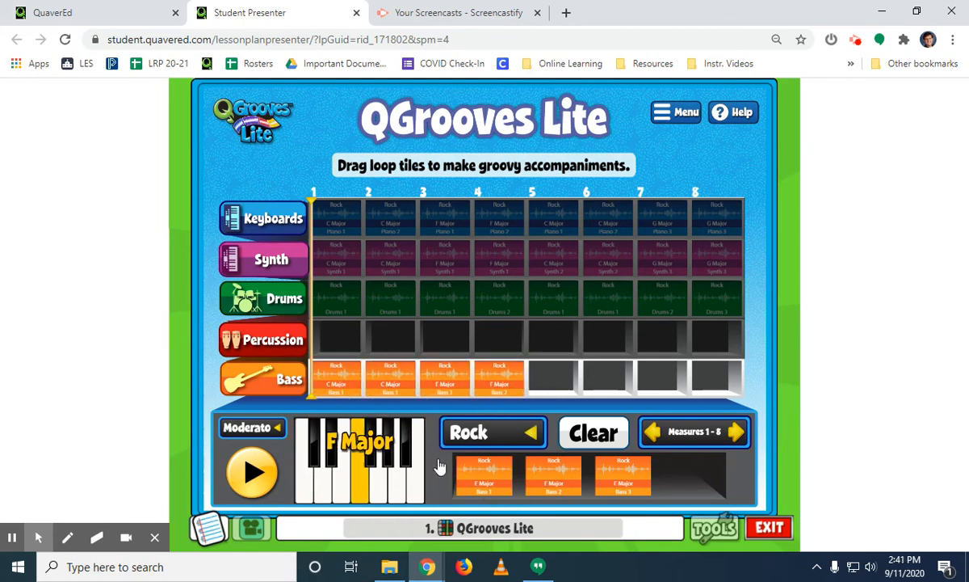
Fill the Bass track with C Major Bass 3 in measures 5–6 and G Major Bass 2 in measures 7–8
{"action": "left_click", "coordinate": [307, 493]}
{"action": "left_click_drag", "start_coordinate": [565, 467], "coordinate": [600, 401]}
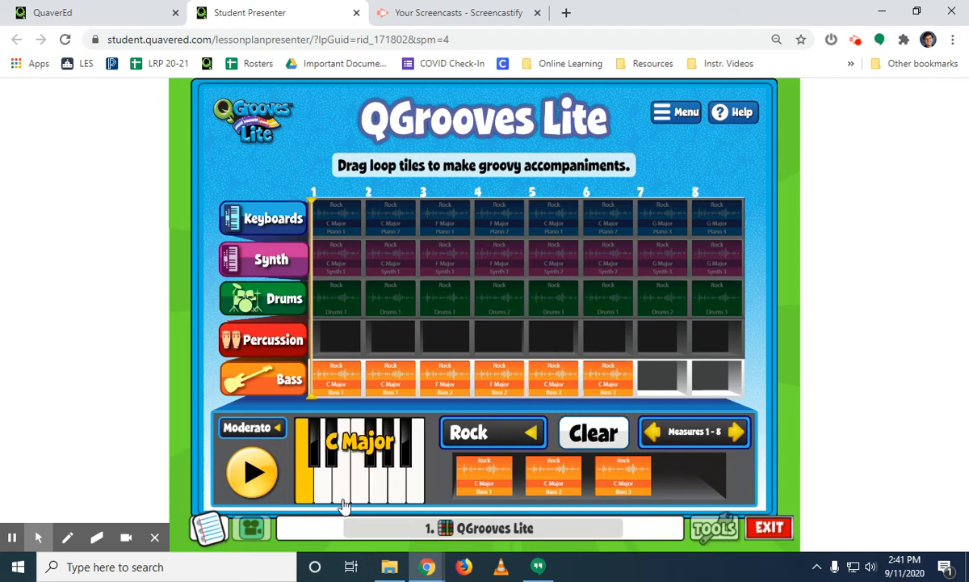
{"action": "left_click", "coordinate": [378, 495]}
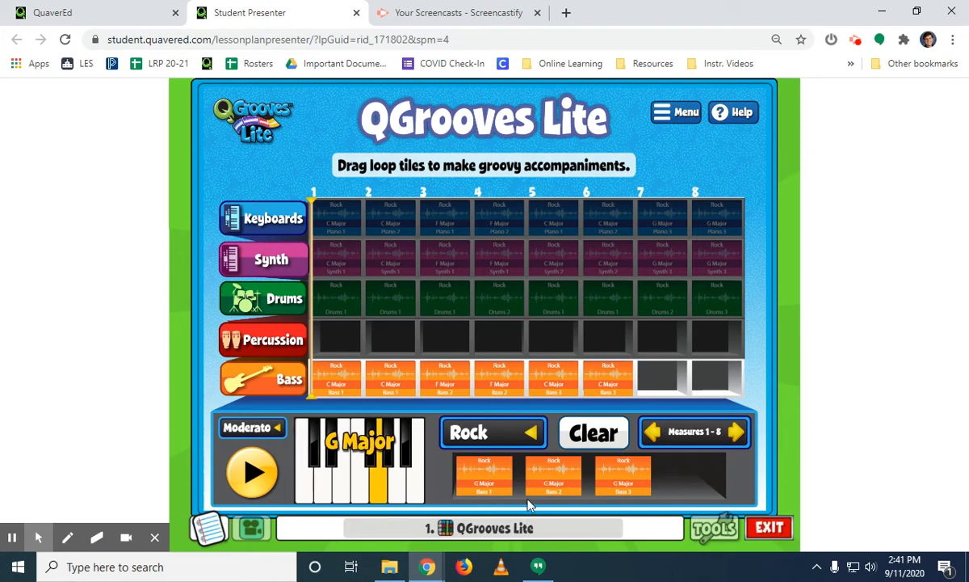
{"action": "left_click_drag", "start_coordinate": [553, 473], "coordinate": [655, 386]}
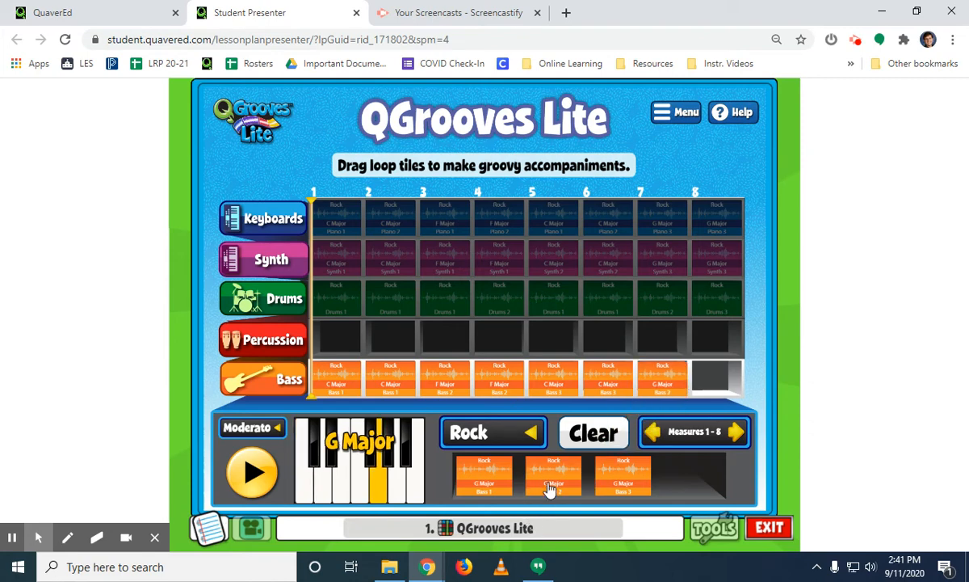
{"action": "left_click_drag", "start_coordinate": [549, 489], "coordinate": [719, 388]}
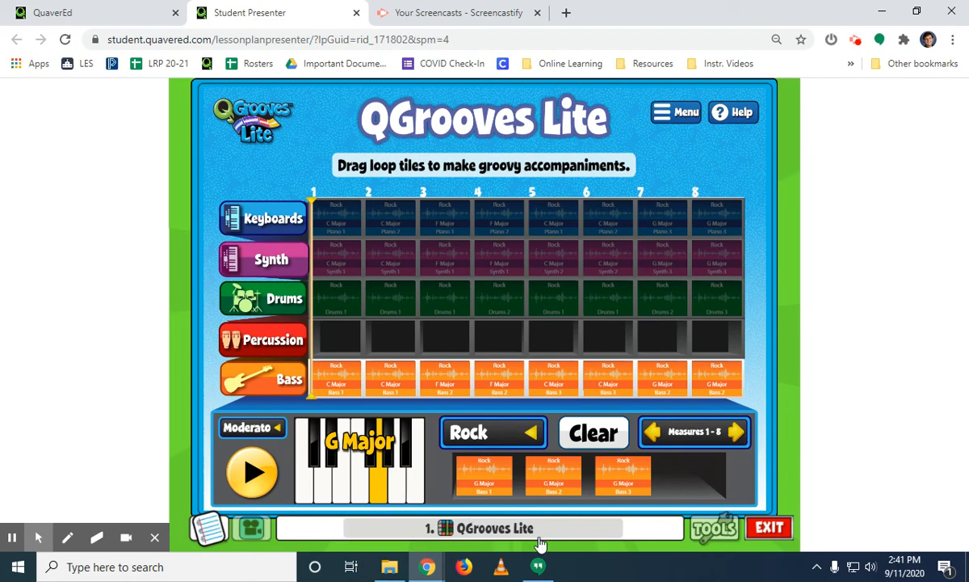
Play back the eight-measure accompaniment and view measures 9–16 and 25–32, returning to measures 1–8
{"action": "left_click", "coordinate": [253, 472]}
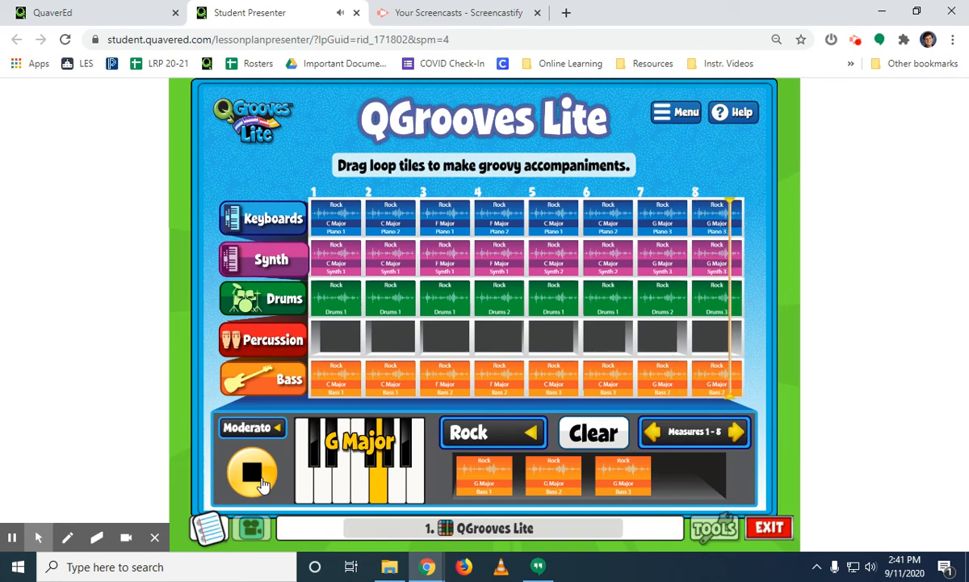
{"action": "left_click", "coordinate": [260, 480]}
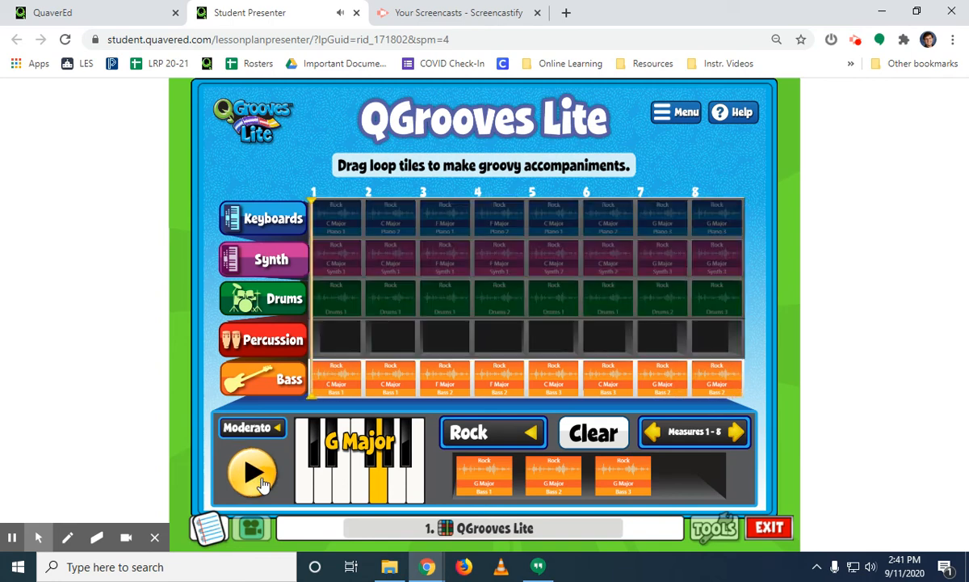
{"action": "left_click", "coordinate": [738, 435]}
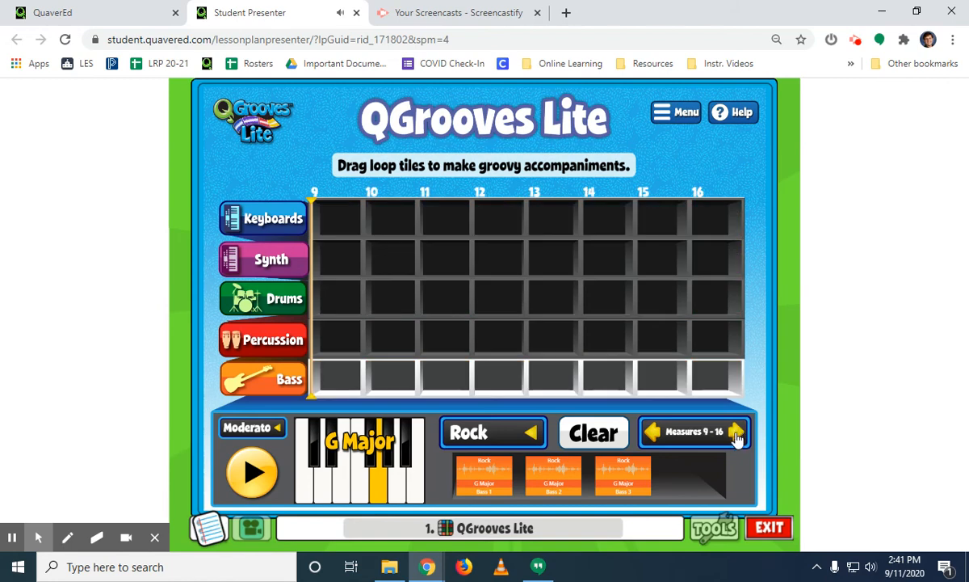
{"action": "left_click", "coordinate": [651, 435]}
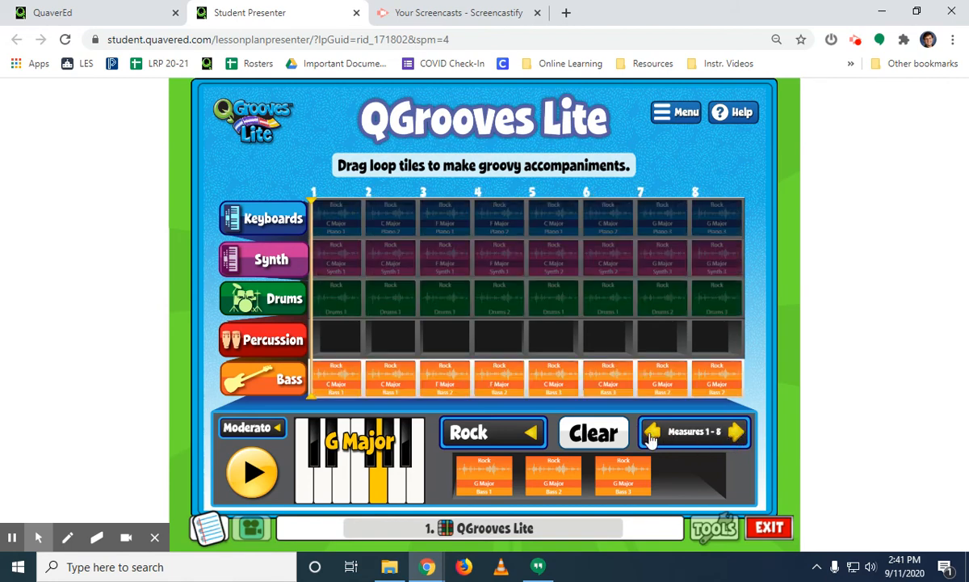
{"action": "left_click", "coordinate": [651, 436]}
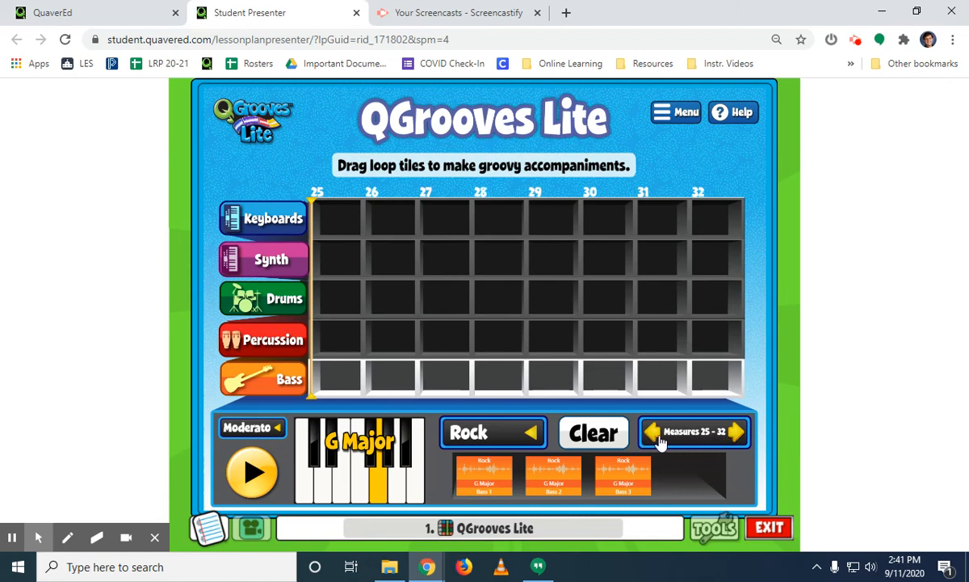
{"action": "left_click", "coordinate": [736, 434]}
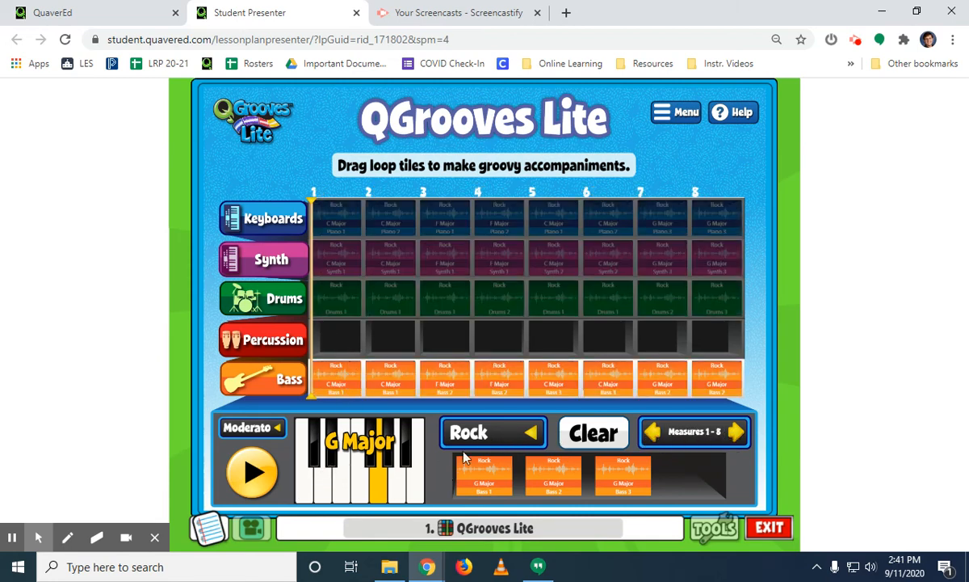
Clear all loops from the accompaniment grid and switch the loop style to Hip Hop
{"action": "left_click", "coordinate": [579, 436]}
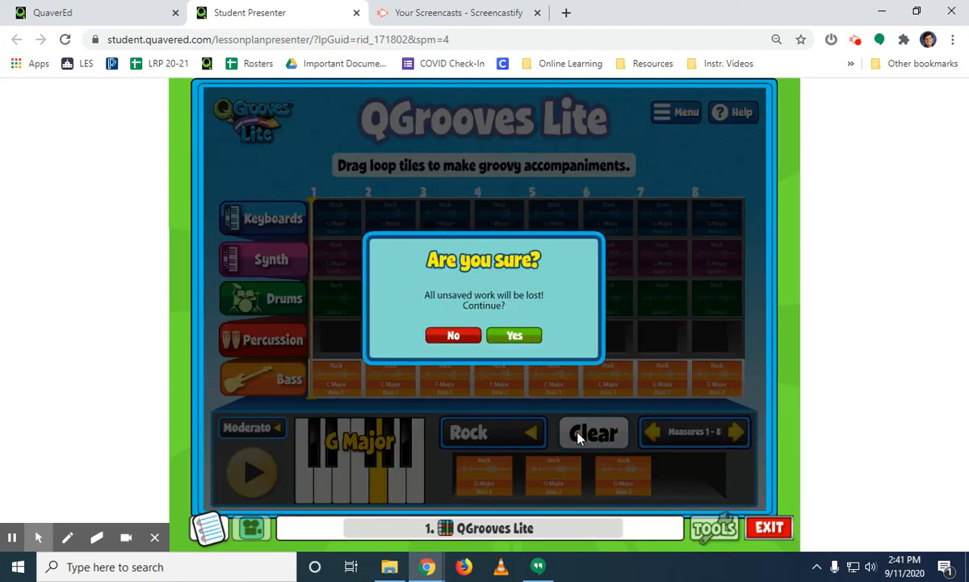
{"action": "left_click", "coordinate": [498, 341]}
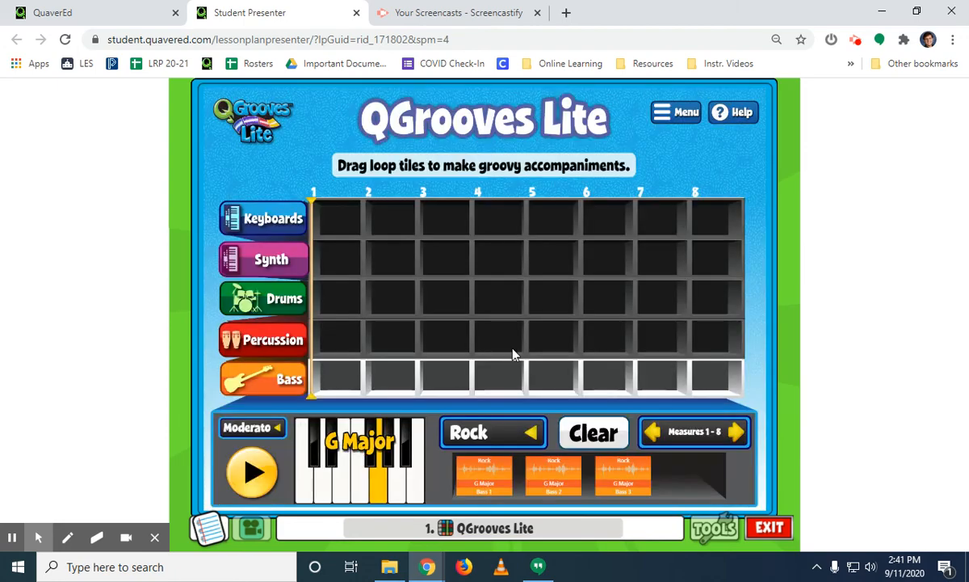
{"action": "left_click", "coordinate": [492, 432]}
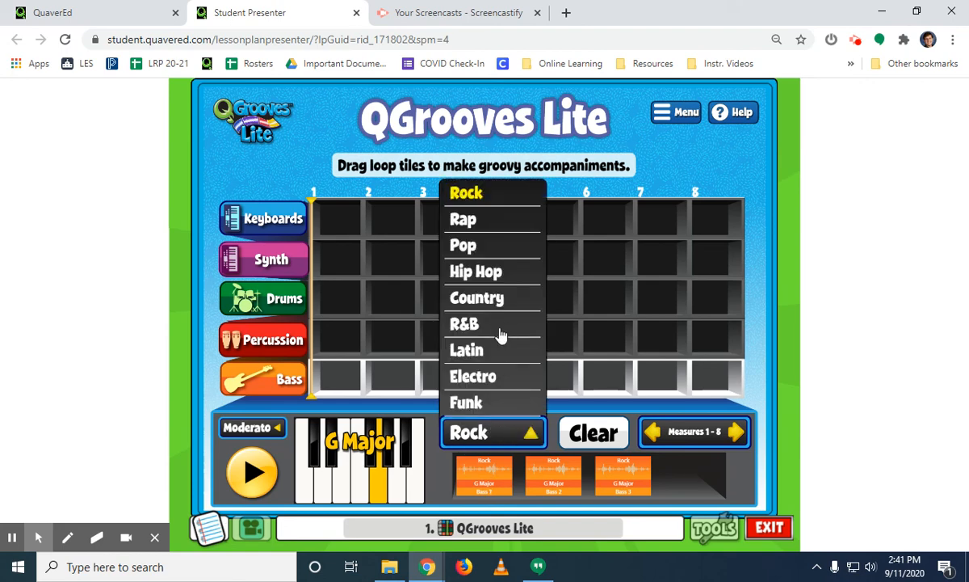
{"action": "left_click", "coordinate": [491, 277]}
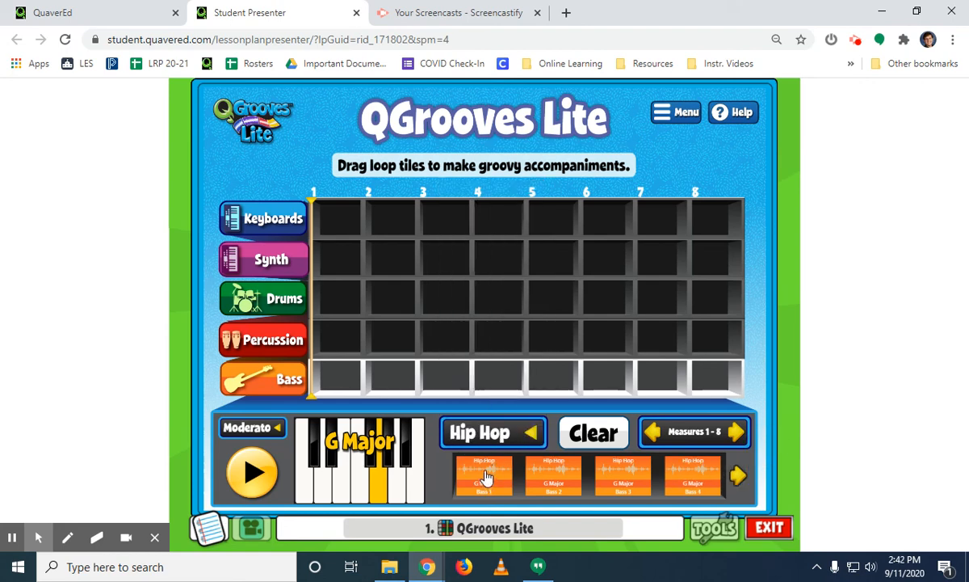
Try to place the Hip Hop Bass 1 loop in Keyboards measure 1, in G Major and in C Major
{"action": "left_click_drag", "start_coordinate": [487, 472], "coordinate": [323, 206]}
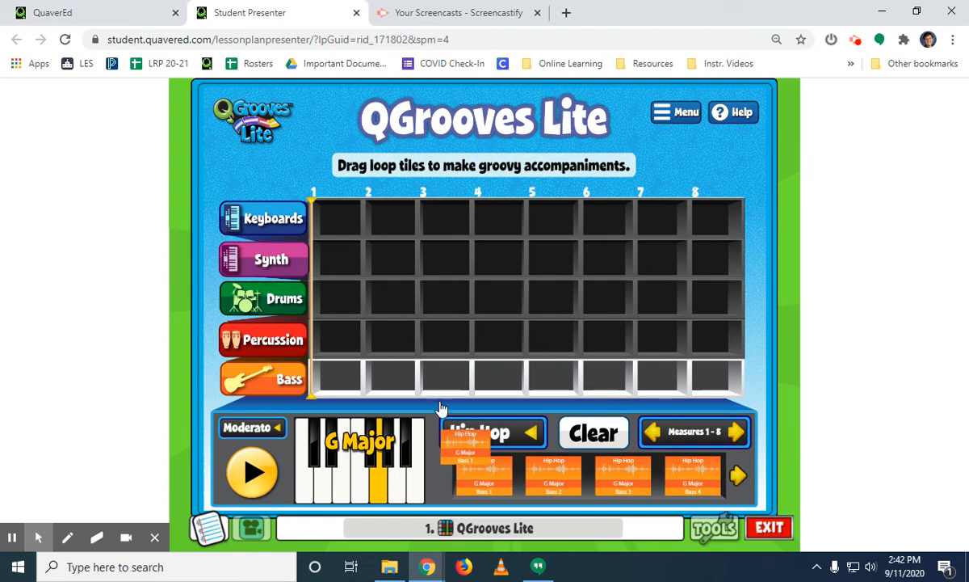
{"action": "left_click", "coordinate": [305, 484]}
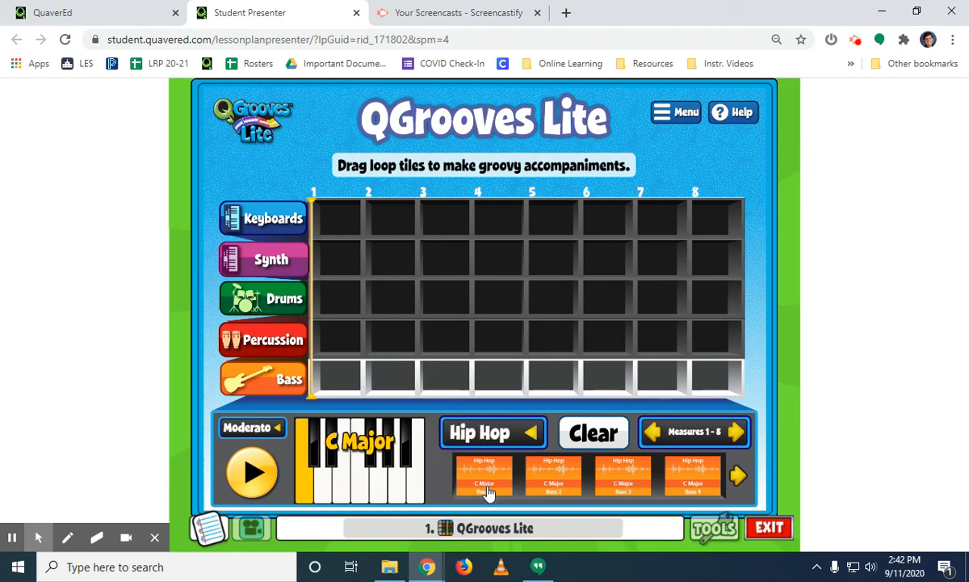
{"action": "left_click_drag", "start_coordinate": [487, 488], "coordinate": [353, 230]}
{"action": "left_click_drag", "start_coordinate": [491, 454], "coordinate": [263, 153]}
{"action": "left_click_drag", "start_coordinate": [487, 475], "coordinate": [331, 223]}
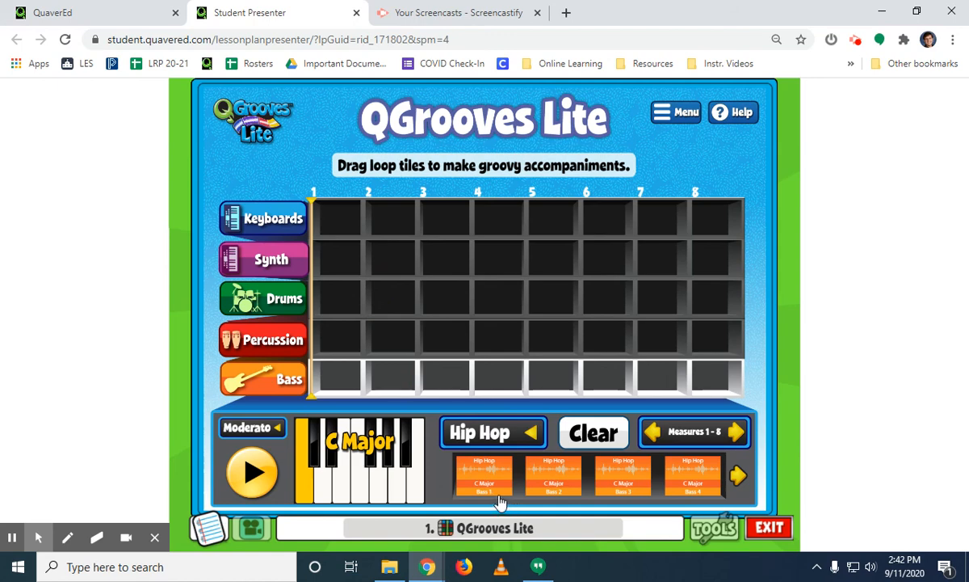